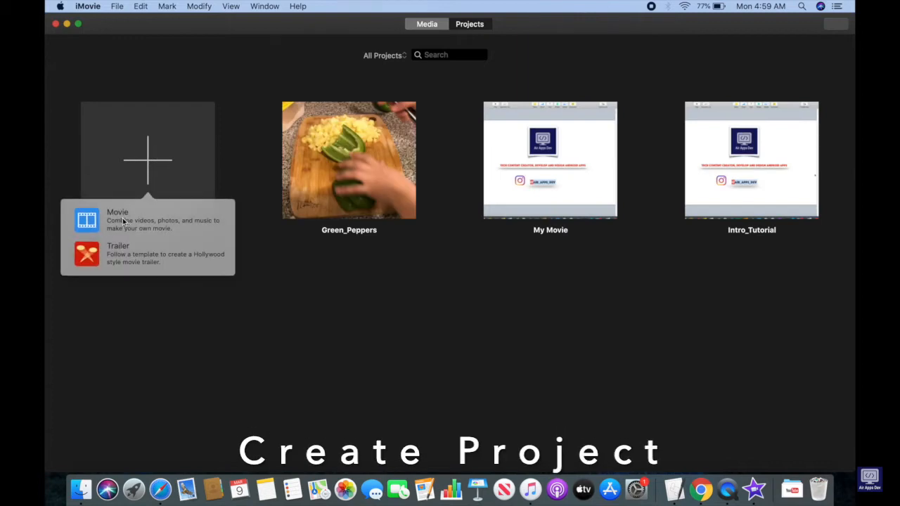
# Create a new movie project and import all the video files from the Free Videos folder.
pyautogui.click(121, 220)
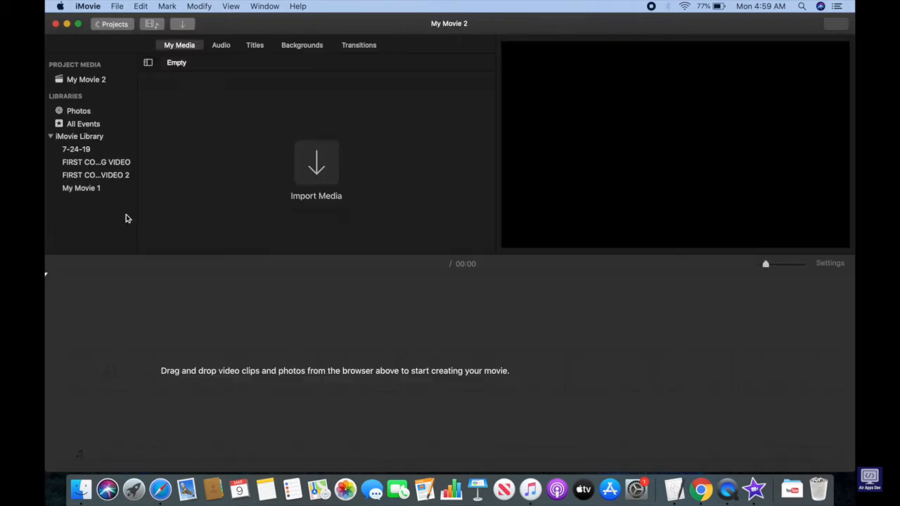
pyautogui.click(116, 5)
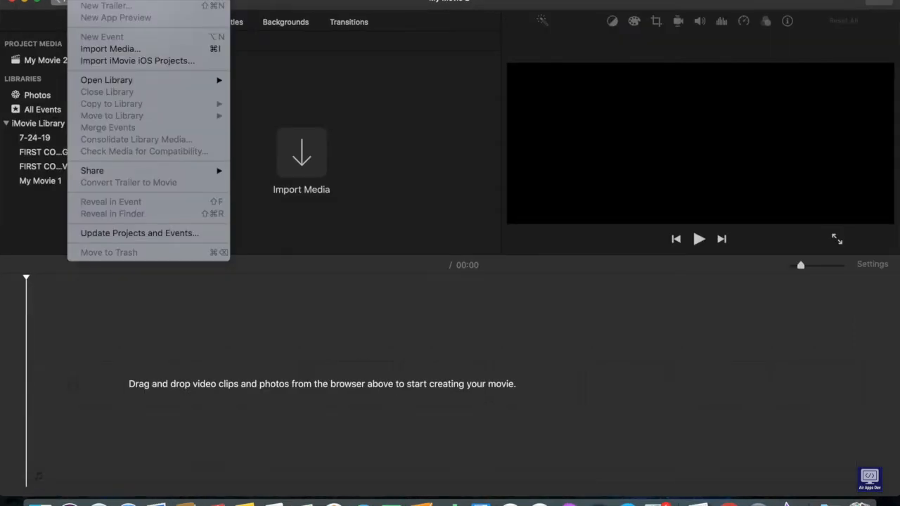
pyautogui.click(120, 50)
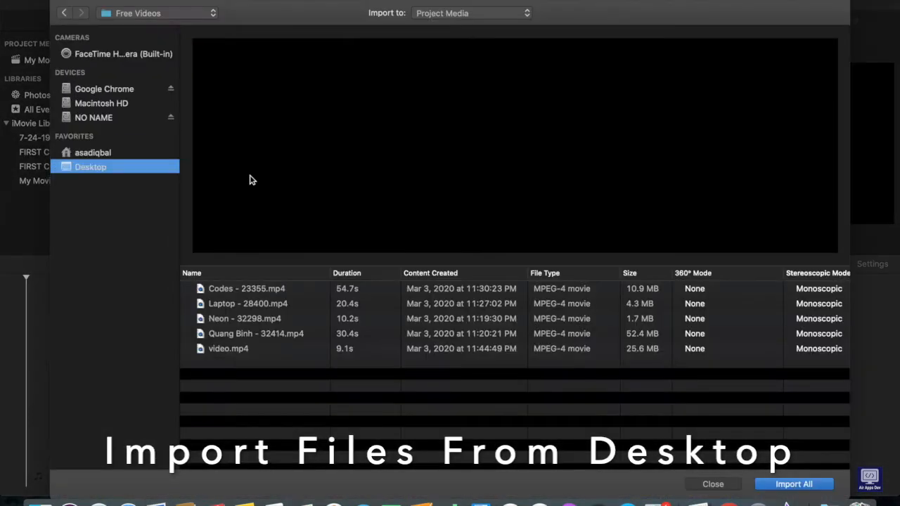
pyautogui.click(226, 290)
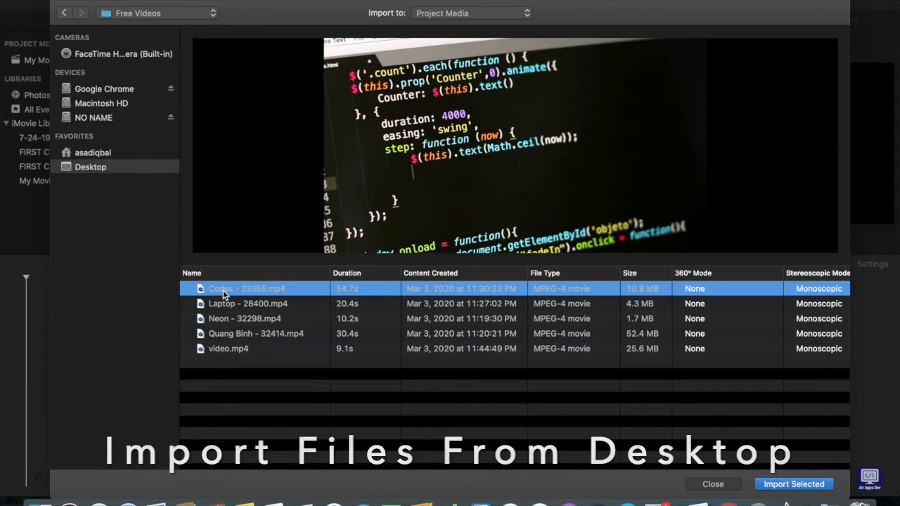
pyautogui.press('super+a')
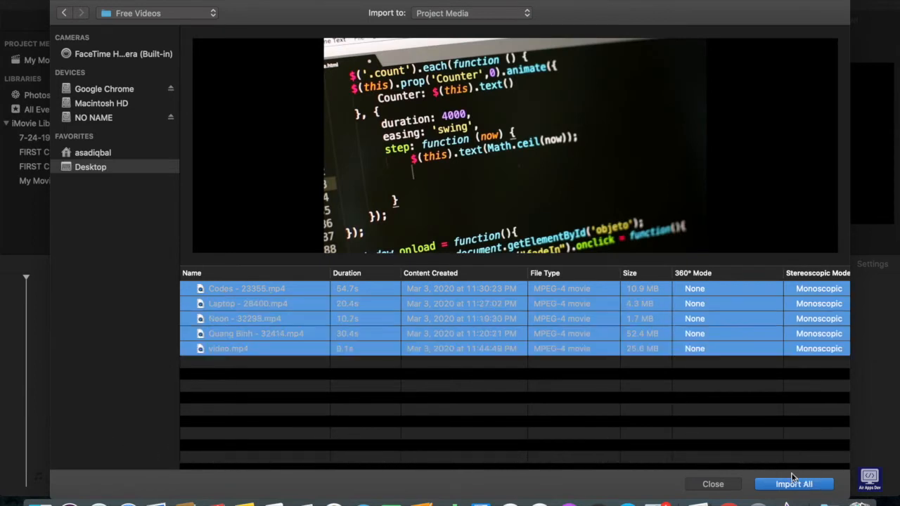
pyautogui.click(794, 484)
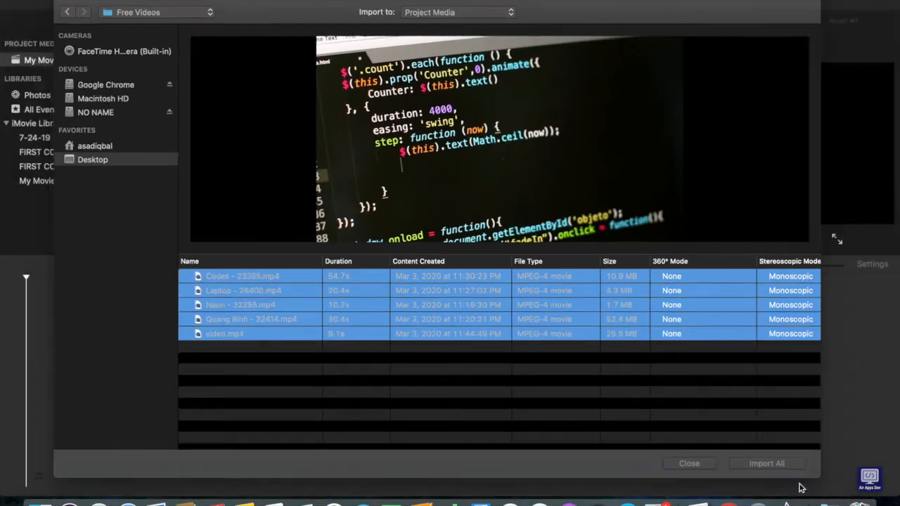
# Place the neon, laptop, code, camera and lake clips in that order on the timeline and adjust the timeline zoom to fit them.
pyautogui.moveTo(169, 95); pyautogui.dragTo(42, 384)
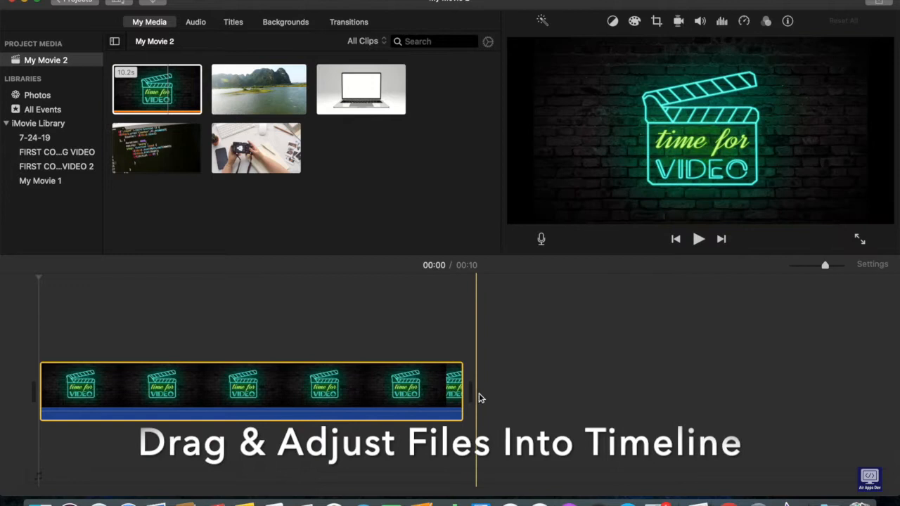
pyautogui.click(824, 267)
pyautogui.moveTo(821, 272)
pyautogui.mouseDown()
pyautogui.moveTo(790, 273)
pyautogui.moveTo(809, 272)
pyautogui.mouseUp()
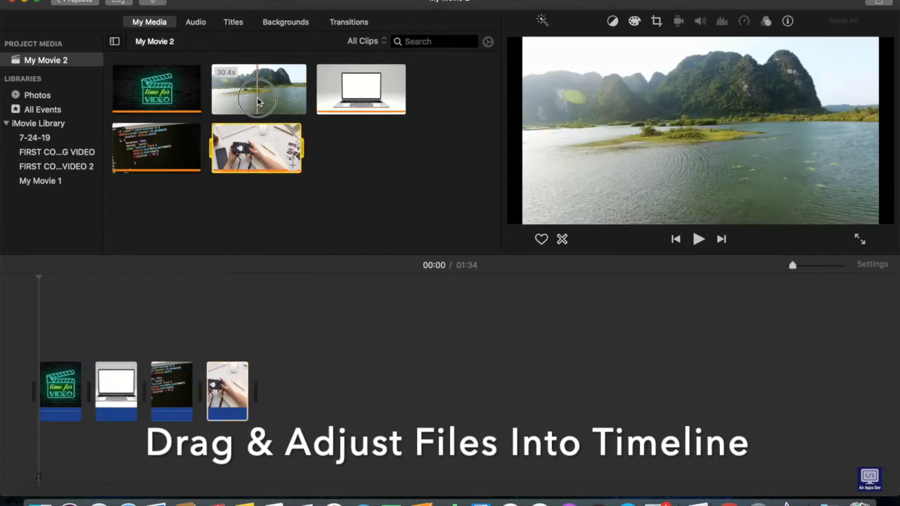
pyautogui.moveTo(283, 103); pyautogui.dragTo(285, 386)
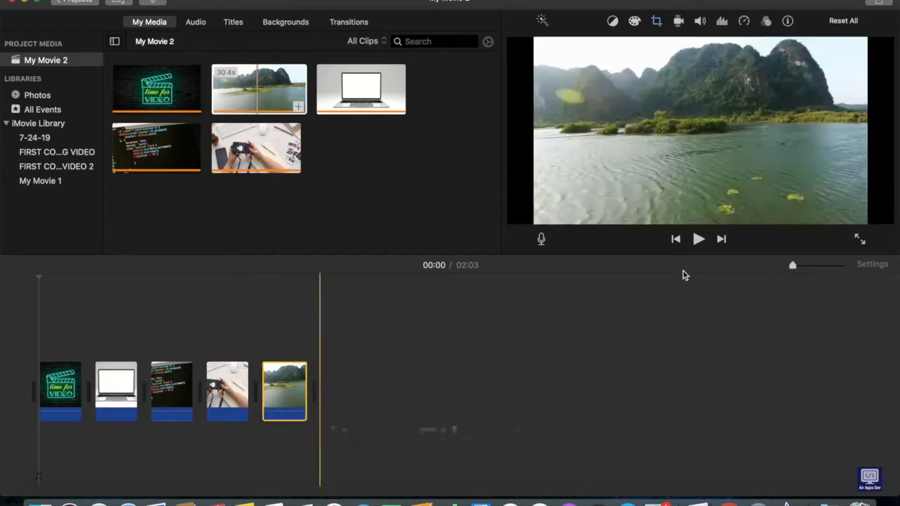
pyautogui.moveTo(798, 270); pyautogui.dragTo(807, 272)
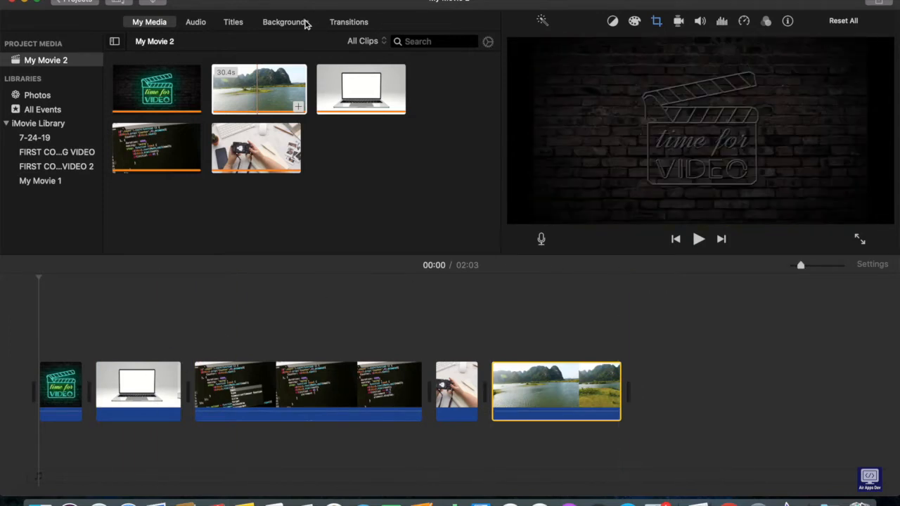
# Add a Spin Out transition between the neon and laptop clips and a Mosaic transition between the camera and lake clips.
pyautogui.click(346, 21)
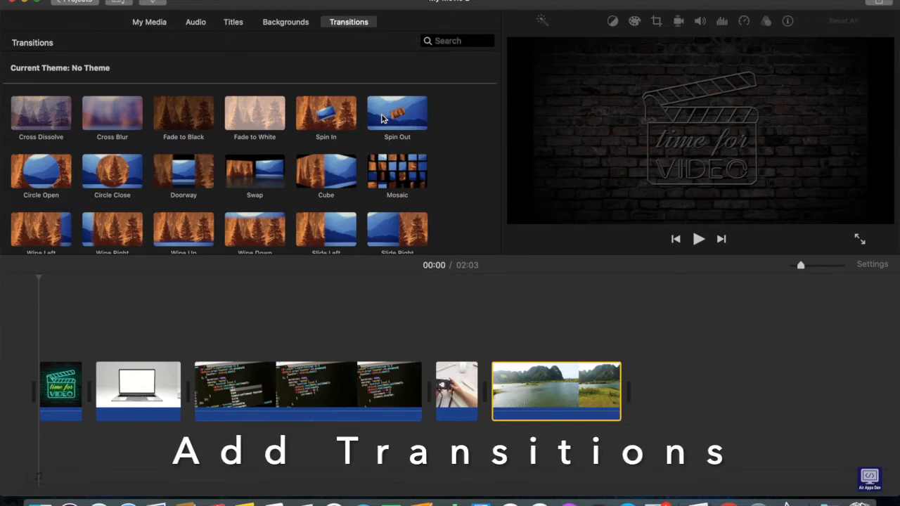
pyautogui.moveTo(393, 119); pyautogui.dragTo(113, 373)
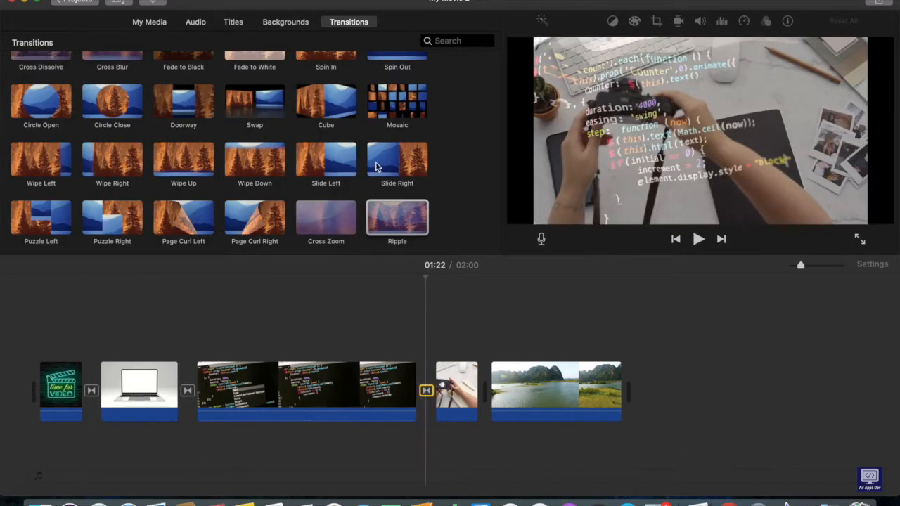
pyautogui.moveTo(376, 166); pyautogui.dragTo(484, 391)
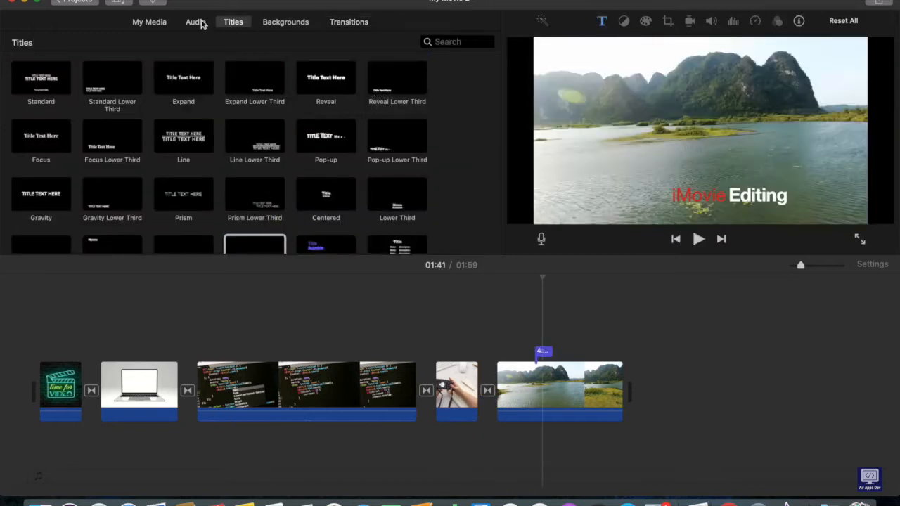
# Add the Bright sound effect track at the movie's start and the Neon track as background music after it.
pyautogui.click(198, 24)
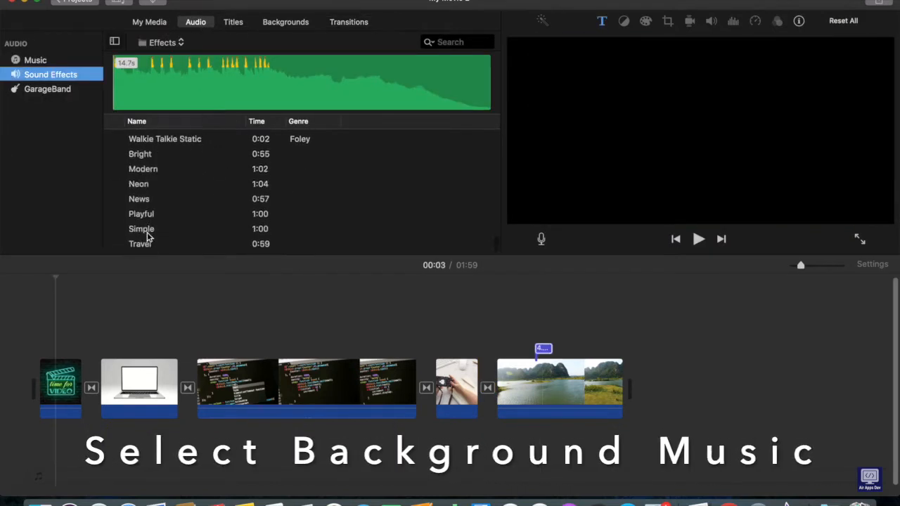
pyautogui.scroll(2, 148, 238)
pyautogui.moveTo(147, 189); pyautogui.dragTo(41, 325)
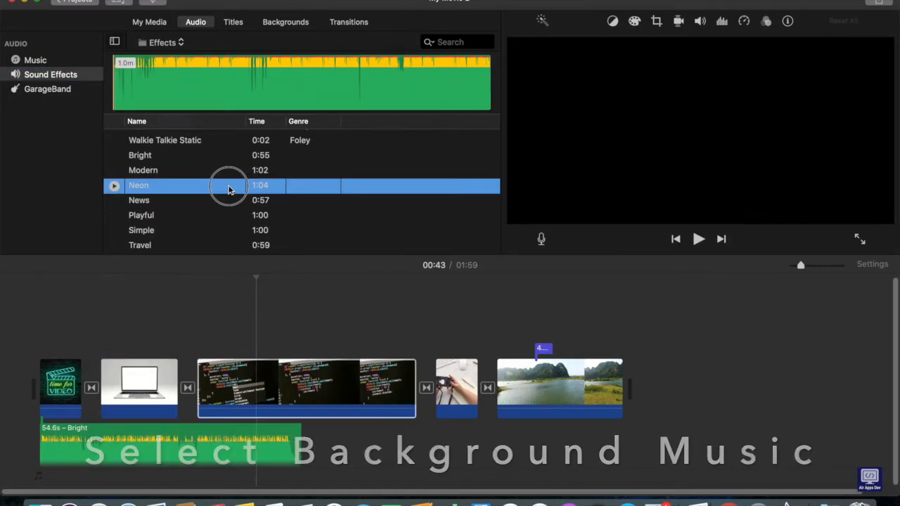
pyautogui.moveTo(231, 188); pyautogui.dragTo(313, 451)
# Insert the Gradient background as an intro slide between the laptop and code clips.
pyautogui.click(237, 24)
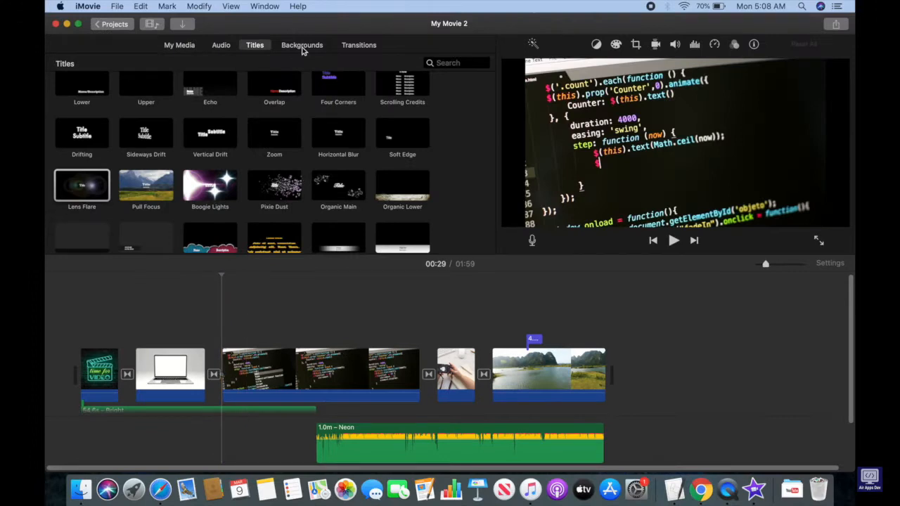
pyautogui.click(303, 46)
pyautogui.click(341, 228)
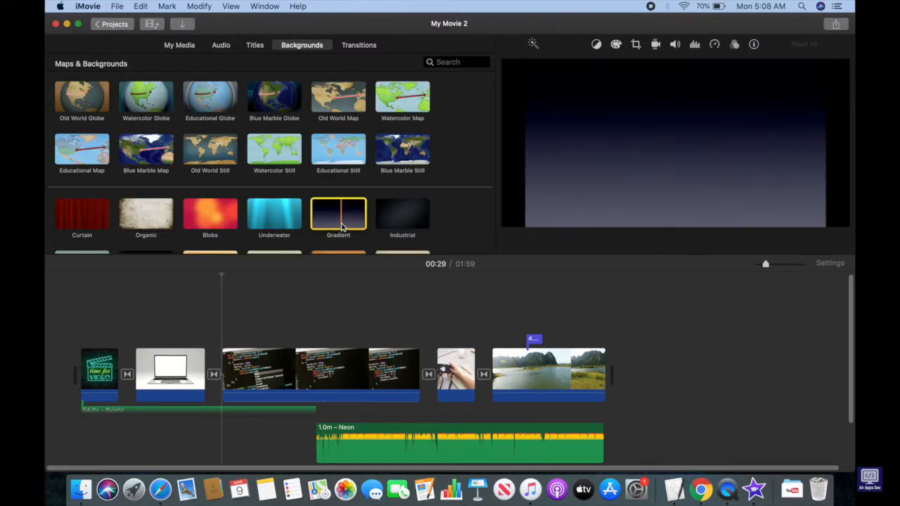
pyautogui.moveTo(342, 228); pyautogui.dragTo(247, 364)
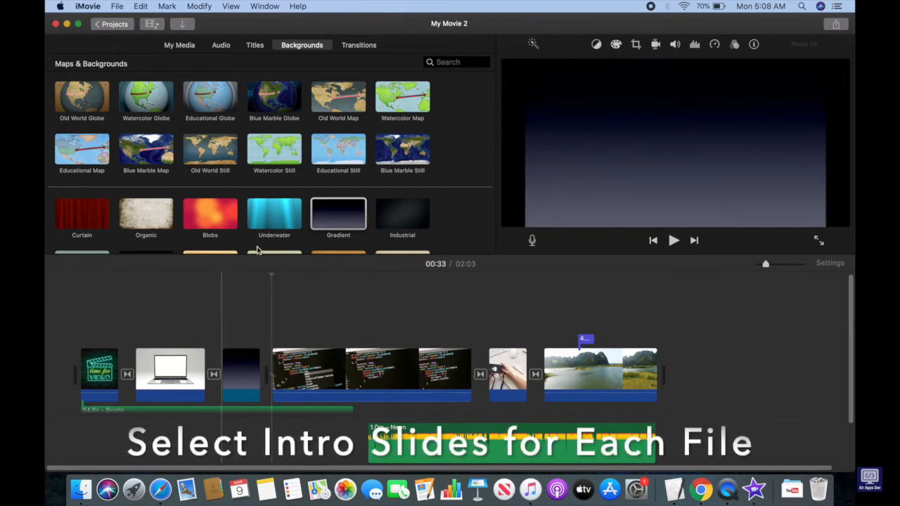
# Place the Curtain background as an overlay above the start of the neon clip.
pyautogui.scroll(-2, 264, 199)
pyautogui.click(89, 197)
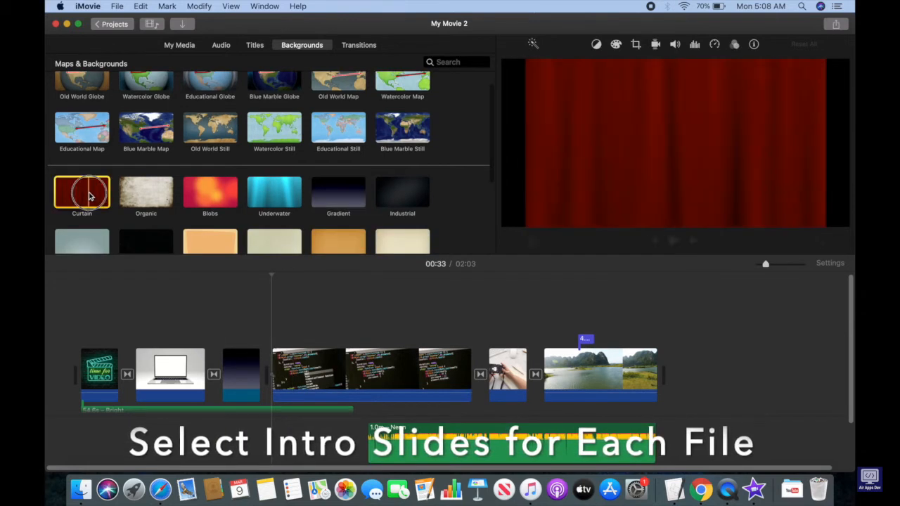
pyautogui.moveTo(90, 196); pyautogui.dragTo(48, 350)
pyautogui.click(88, 332)
# Insert the Industrial background before the camera clip, the starry black background after it, and the Underwater background at the movie's end.
pyautogui.click(401, 198)
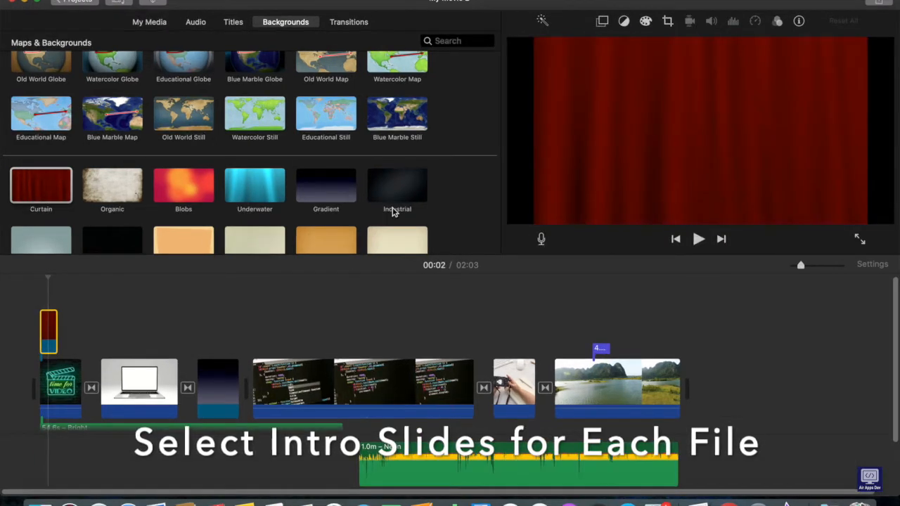
pyautogui.moveTo(396, 192); pyautogui.dragTo(469, 385)
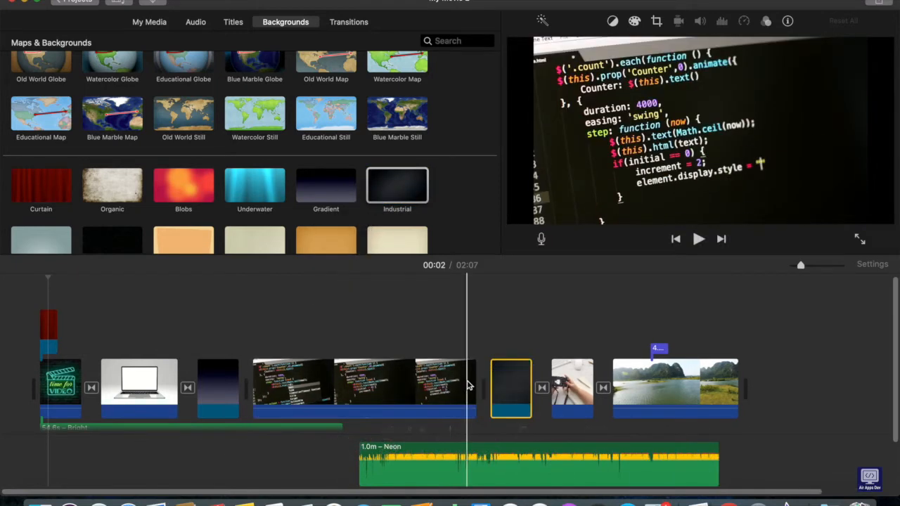
pyautogui.moveTo(132, 240); pyautogui.dragTo(598, 381)
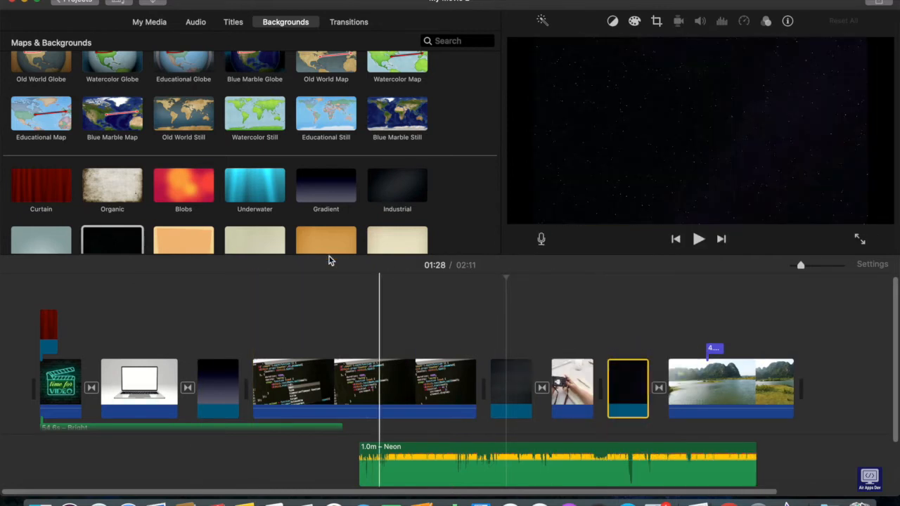
pyautogui.moveTo(252, 188); pyautogui.dragTo(827, 381)
# Add an Overlap title over the Curtain slide with the name "Air" and the description "Apps Dev".
pyautogui.click(233, 22)
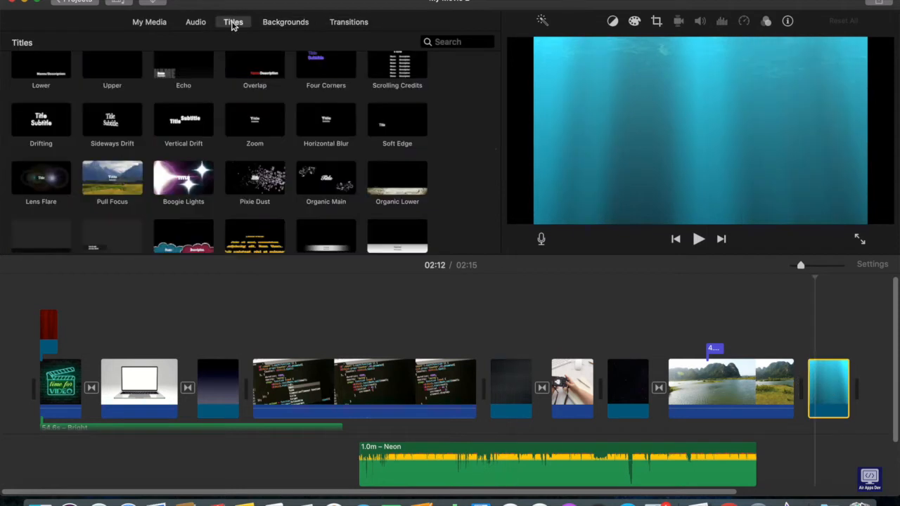
pyautogui.moveTo(255, 67); pyautogui.dragTo(43, 334)
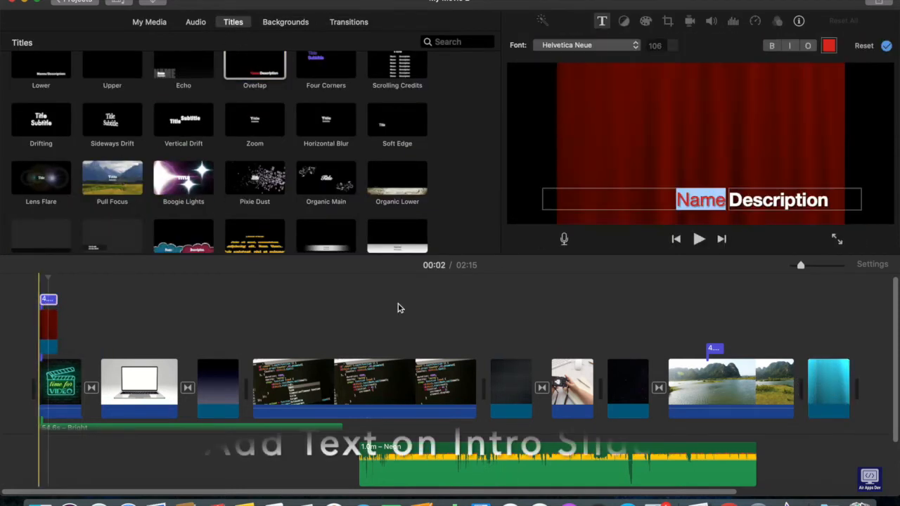
pyautogui.write('Air')
pyautogui.press('Tab')
pyautogui.write('Apps De')
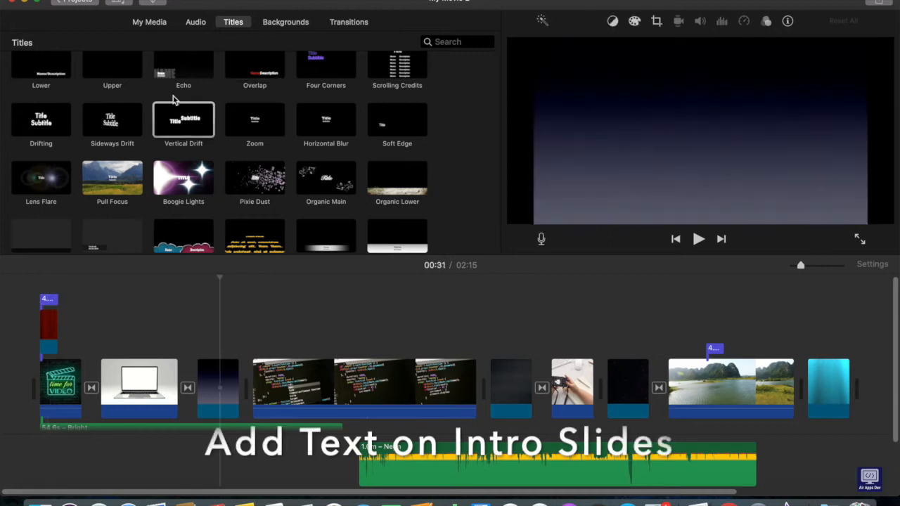
# Add a Pixie Dust title over the Gradient slide with the text "Love Coding In Java".
pyautogui.moveTo(174, 122); pyautogui.dragTo(187, 322)
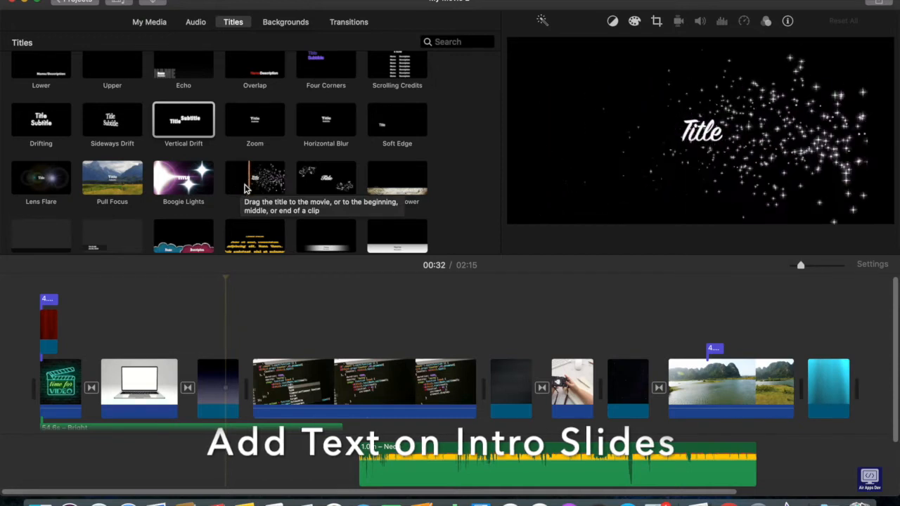
pyautogui.moveTo(249, 184); pyautogui.dragTo(200, 365)
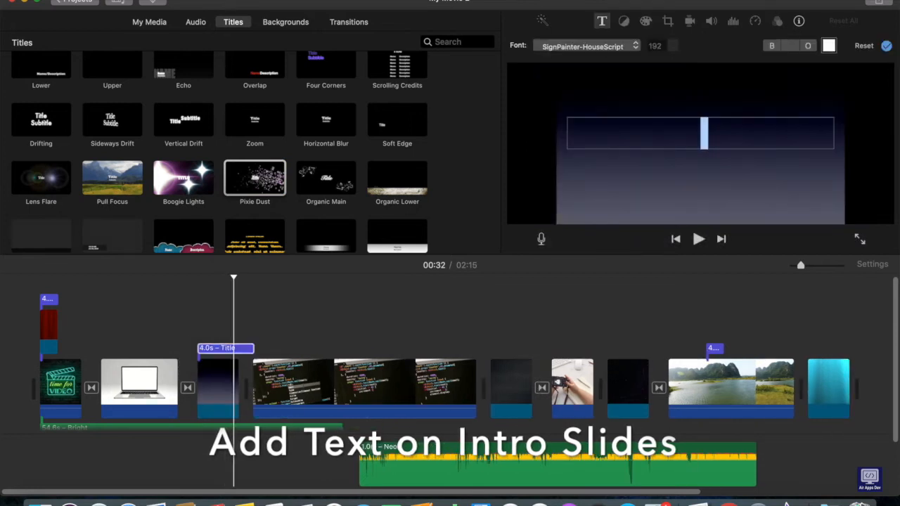
pyautogui.write('Love Coding In Java')
pyautogui.click(576, 215)
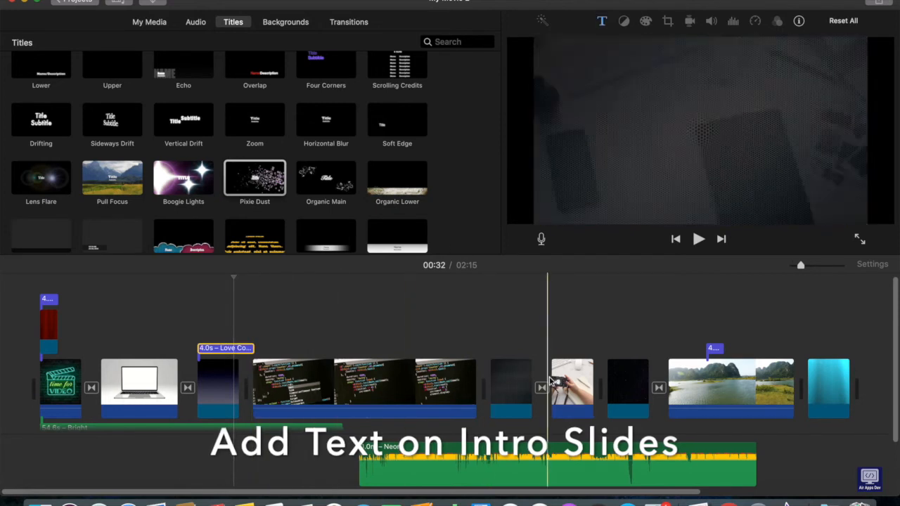
# Add a Pull Focus title at the beginning of the Industrial slide before the camera clip.
pyautogui.click(504, 382)
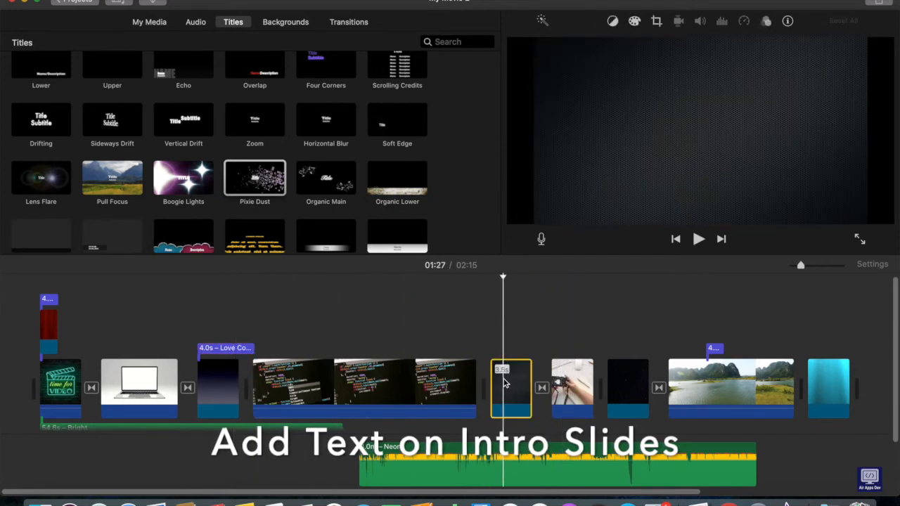
pyautogui.scroll(-3, 138, 133)
pyautogui.click(106, 102)
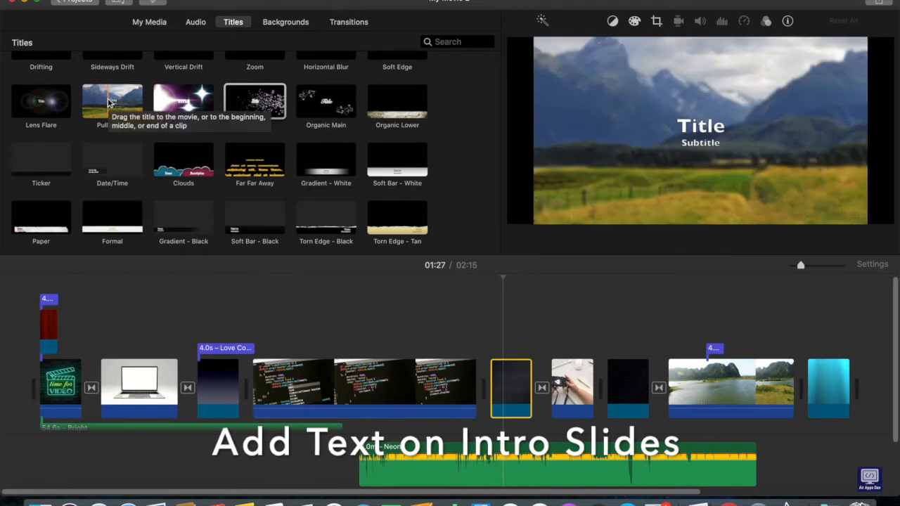
pyautogui.moveTo(107, 102); pyautogui.dragTo(501, 383)
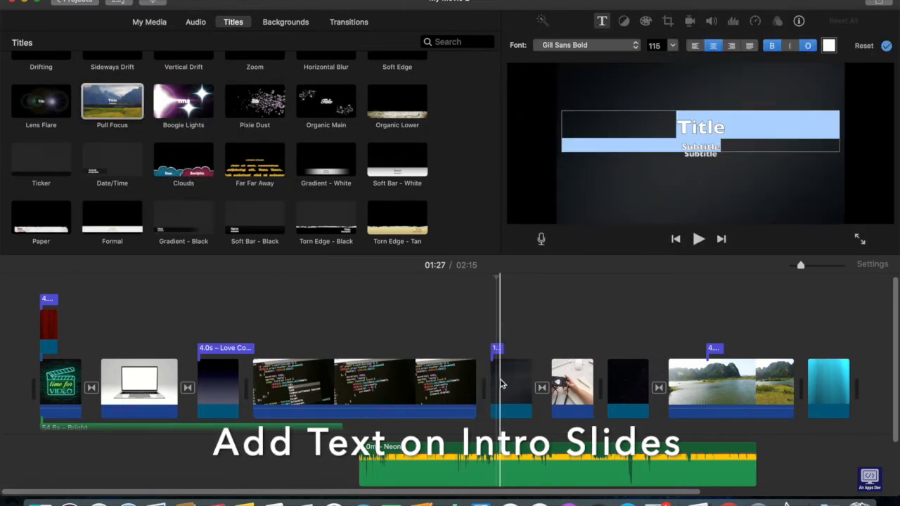
pyautogui.moveTo(503, 349); pyautogui.dragTo(525, 348)
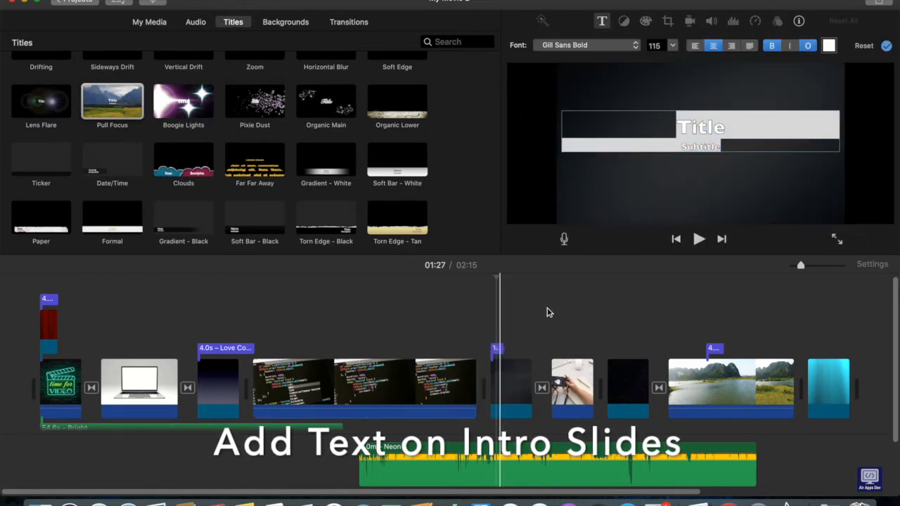
# Change the Pull Focus title's main text to "NOTES:" and replace its subtitle placeholder.
pyautogui.click(721, 140)
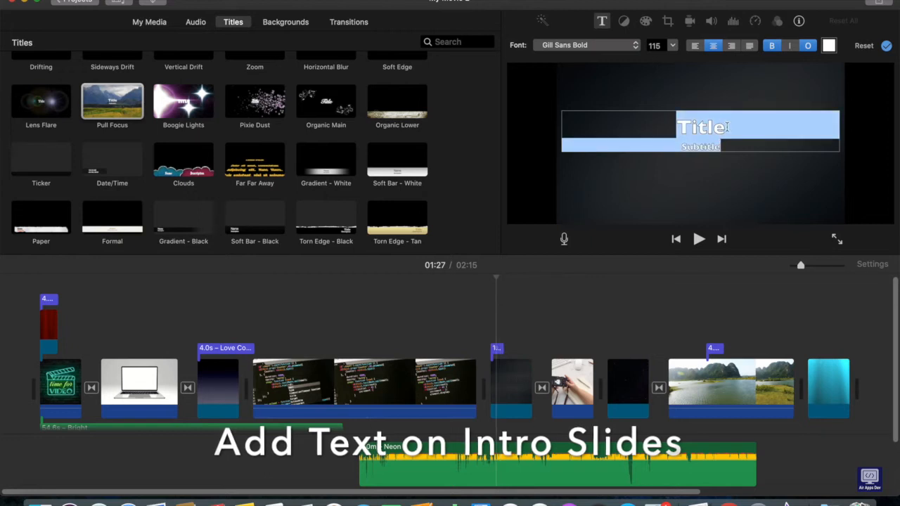
pyautogui.click(723, 126)
pyautogui.press('BackSpace')
pyautogui.press('BackSpace')
pyautogui.press('BackSpace')
pyautogui.press('BackSpace')
pyautogui.press('BackSpace')
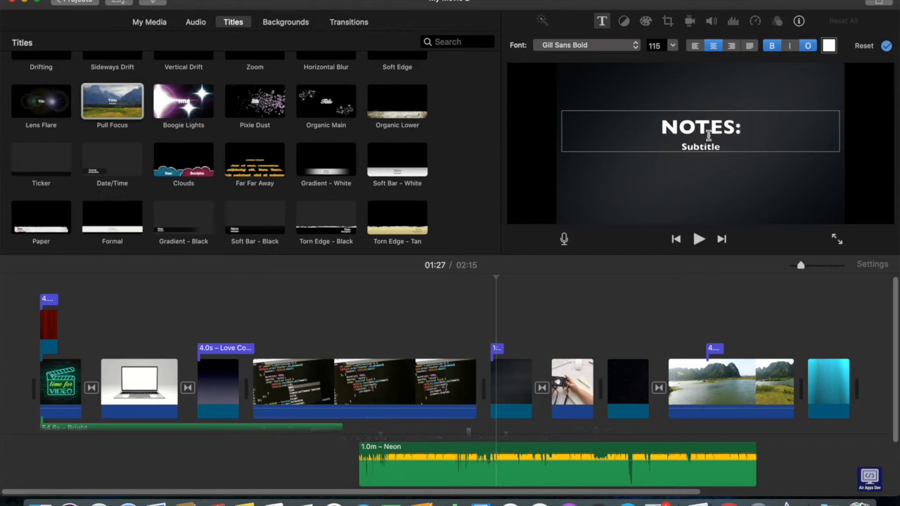
pyautogui.press('BackSpace')
pyautogui.write('v')
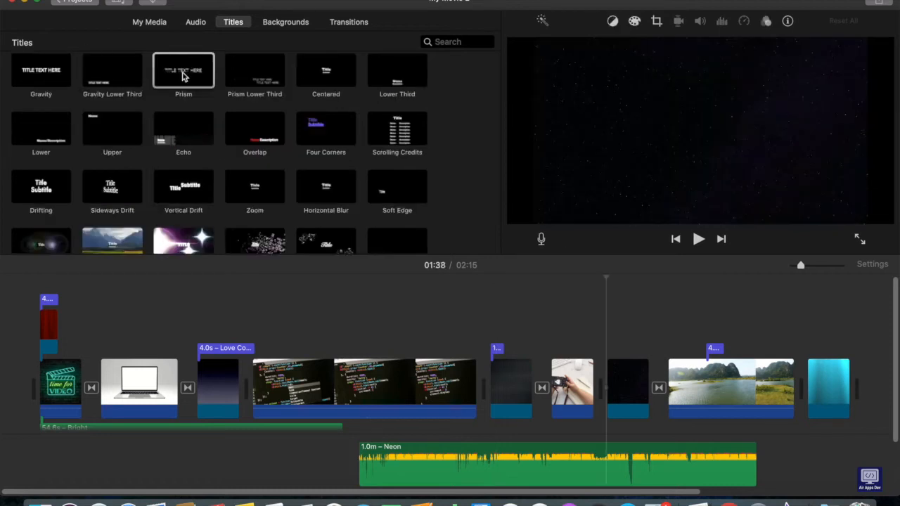
# Add a Prism title over the starry slide before the lake clip with the text "BEAUTIFUL VIEW".
pyautogui.moveTo(183, 78); pyautogui.dragTo(618, 343)
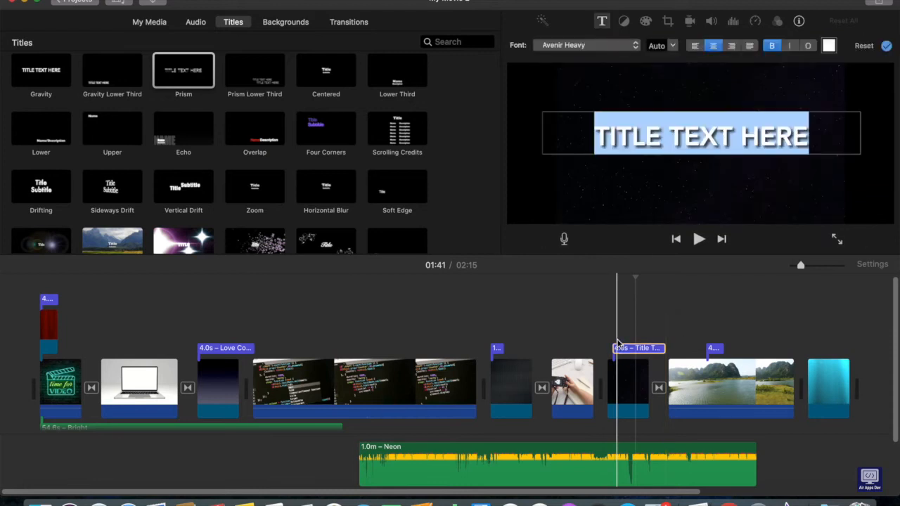
pyautogui.press('BackSpace')
pyautogui.write('BEAUTIFUL VIEW')
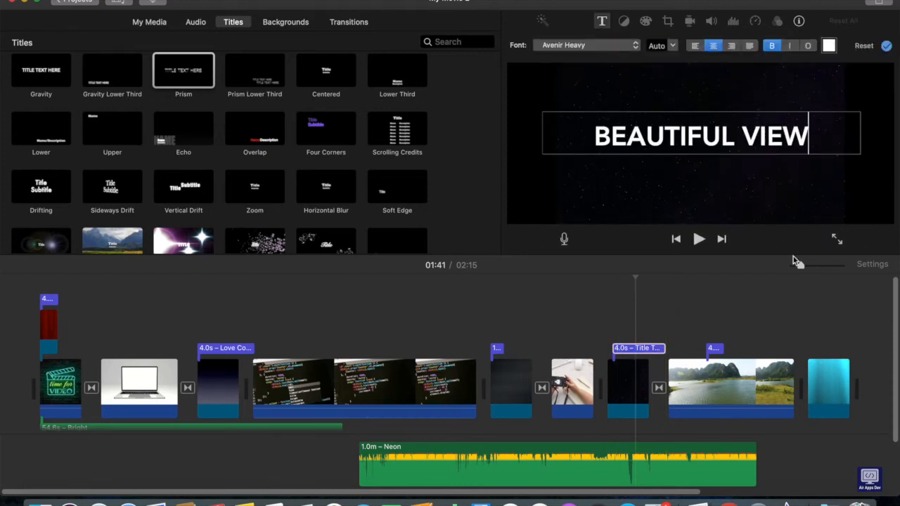
# Add a Soft Edge title over the underwater slide at the end with the text "Congrats! YOU DONE...".
pyautogui.hscroll(5, 598, 394)
pyautogui.click(598, 395)
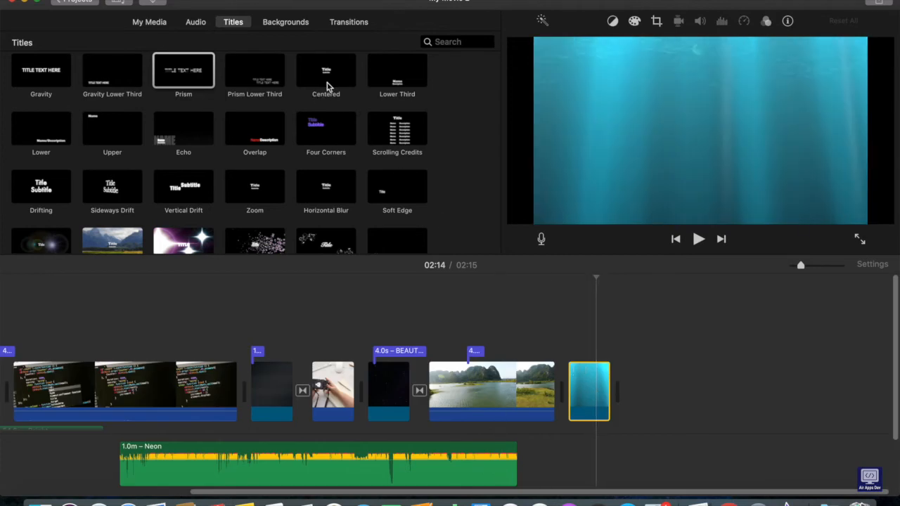
pyautogui.moveTo(382, 187); pyautogui.dragTo(576, 364)
pyautogui.click(591, 355)
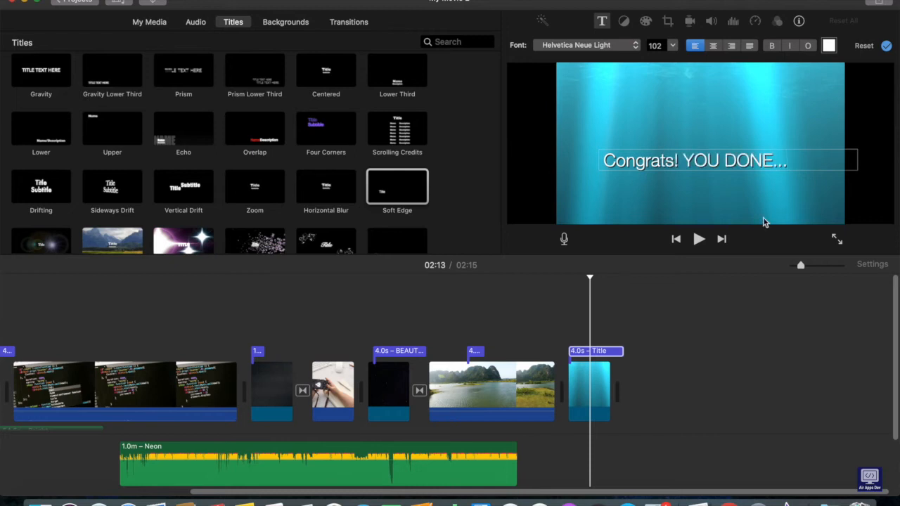
# Preview the movie, playing the ending, the opening curtain title, and the laptop, code and camera clips.
pyautogui.hscroll(-5, 305, 296)
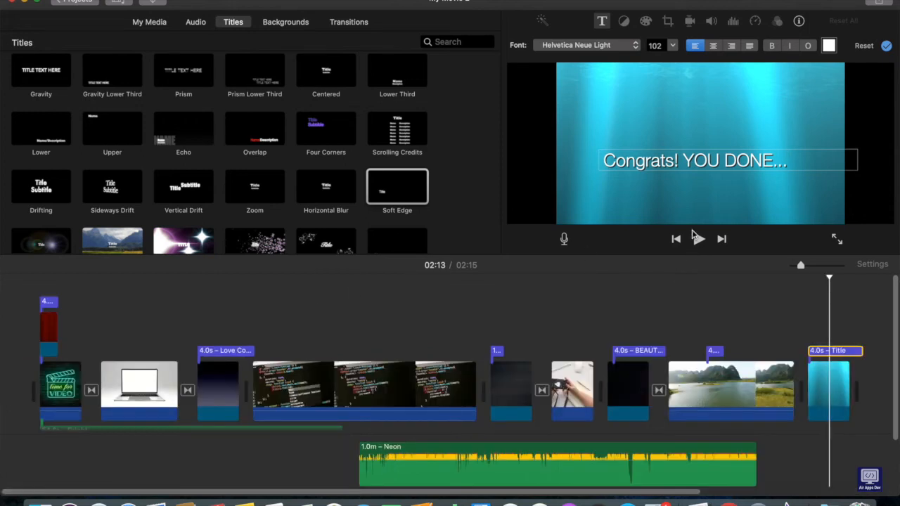
pyautogui.click(699, 240)
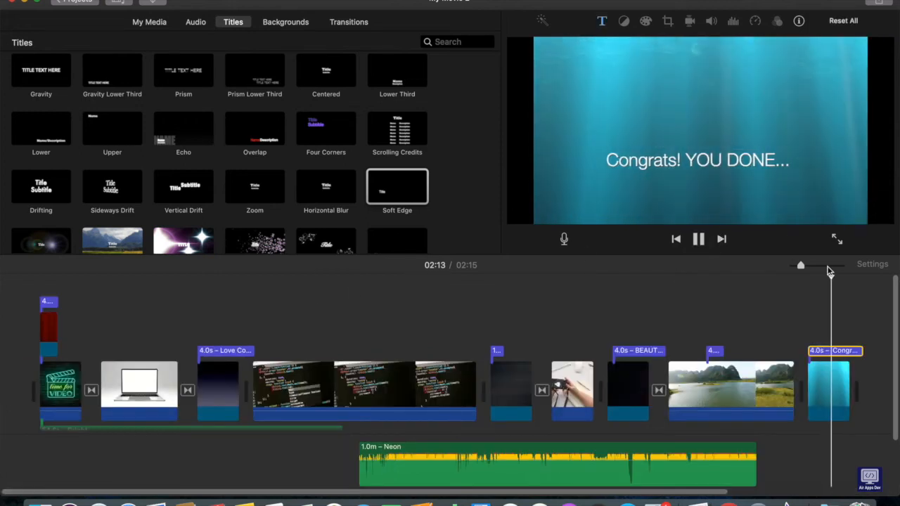
pyautogui.click(47, 328)
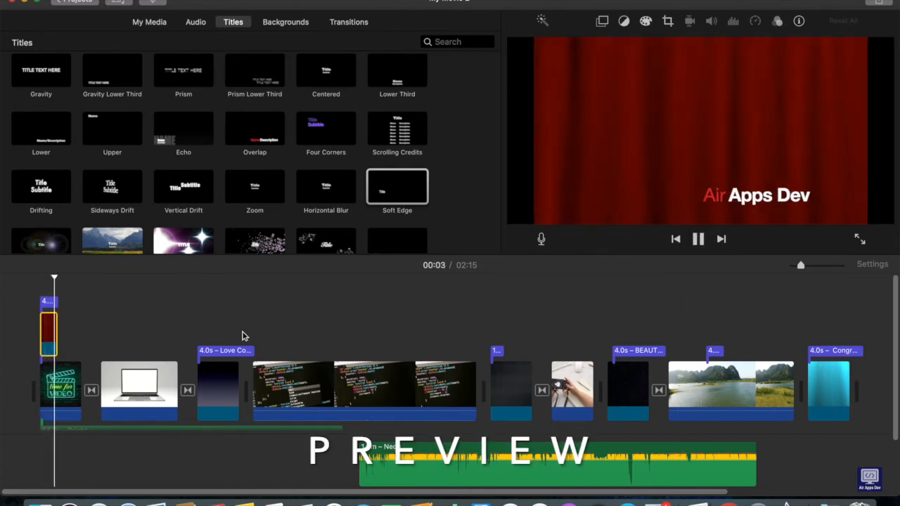
pyautogui.click(170, 390)
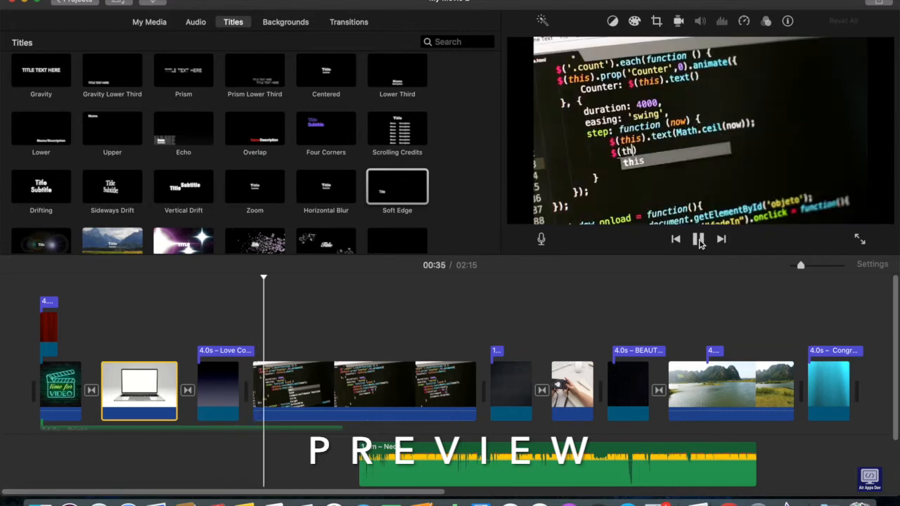
pyautogui.click(700, 241)
pyautogui.click(462, 387)
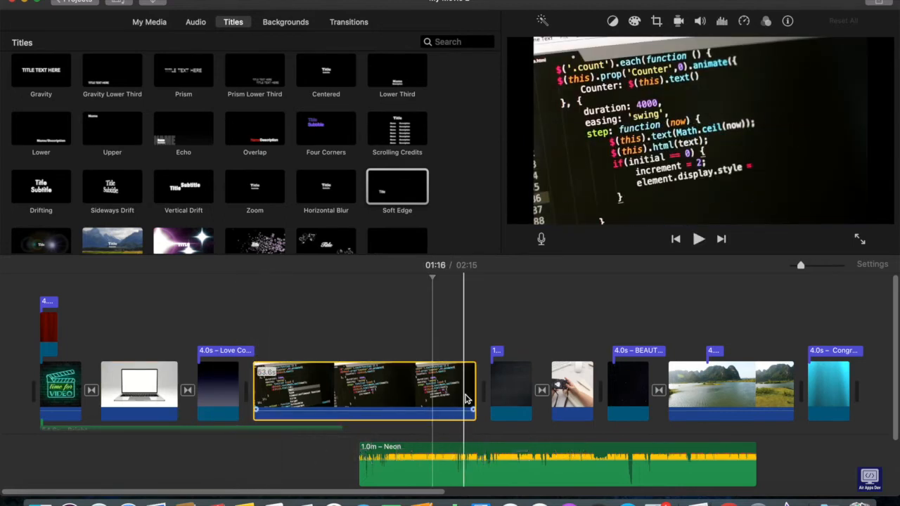
pyautogui.click(588, 391)
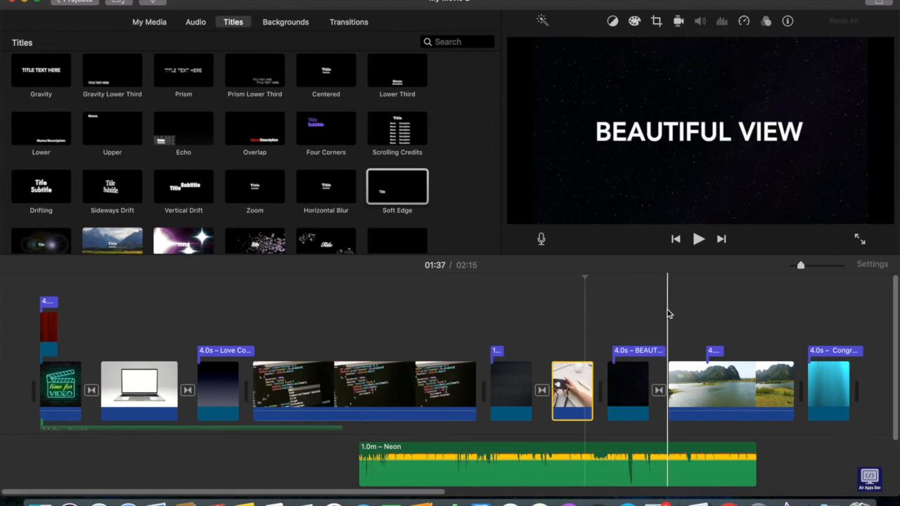
# Add the Big Waterfall sound effect at the end of the Neon music and play back the movie from the lake clip.
pyautogui.click(758, 459)
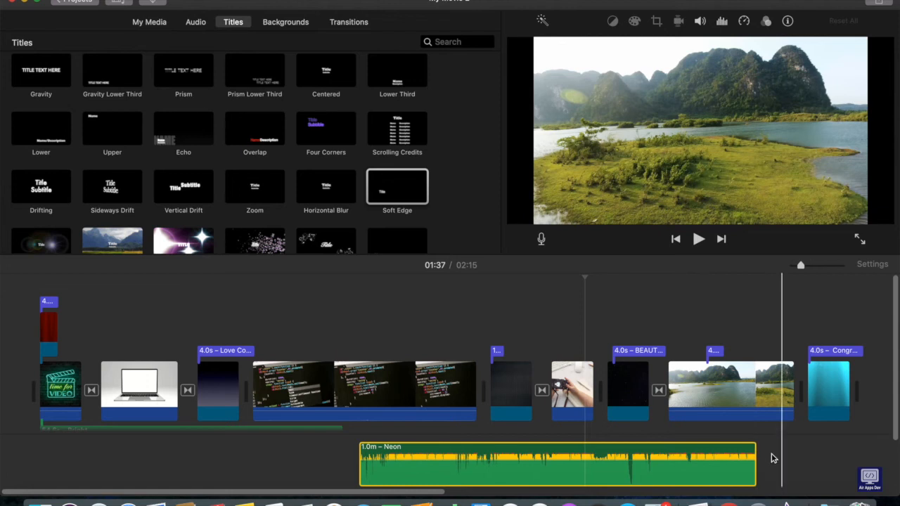
pyautogui.click(149, 22)
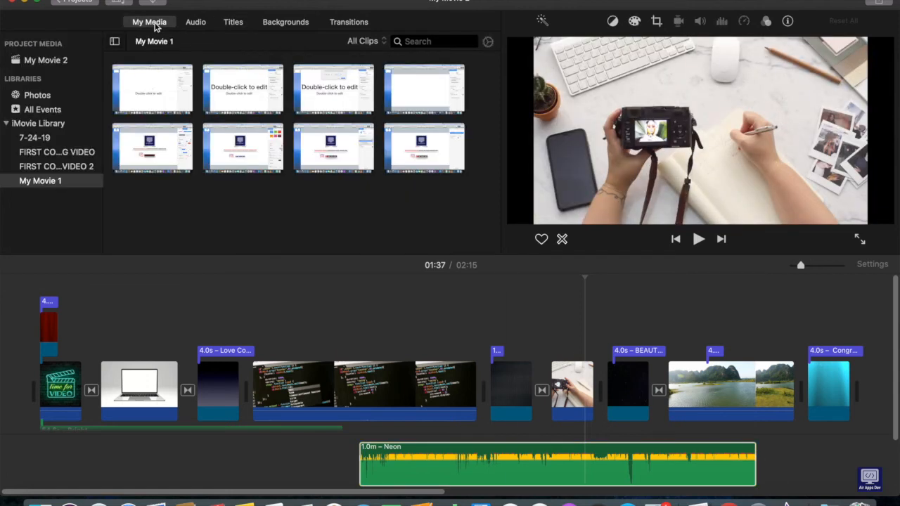
pyautogui.click(195, 23)
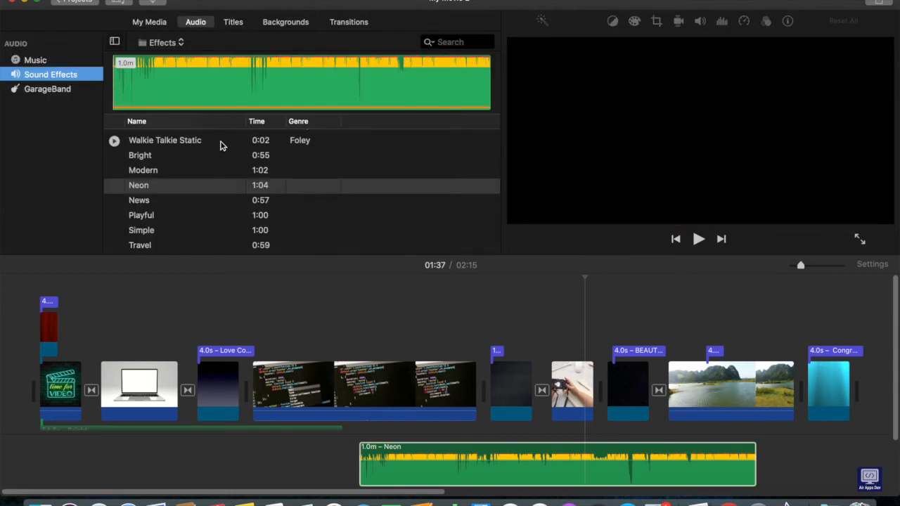
pyautogui.scroll(15, 244, 153)
pyautogui.moveTo(242, 156); pyautogui.dragTo(474, 320)
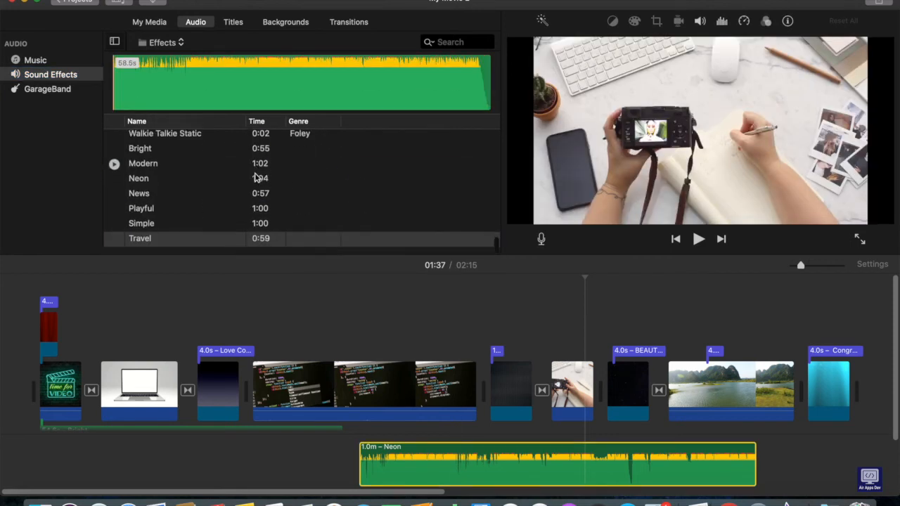
pyautogui.scroll(10, 255, 178)
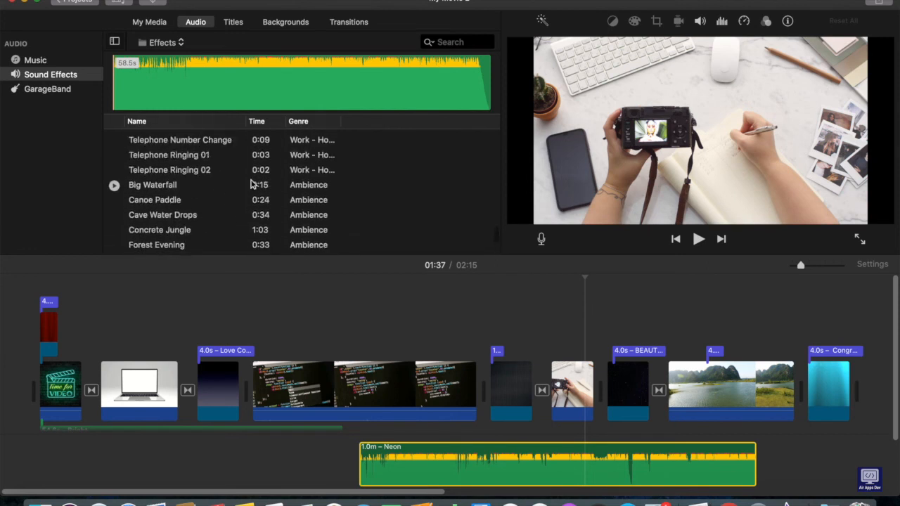
pyautogui.click(235, 193)
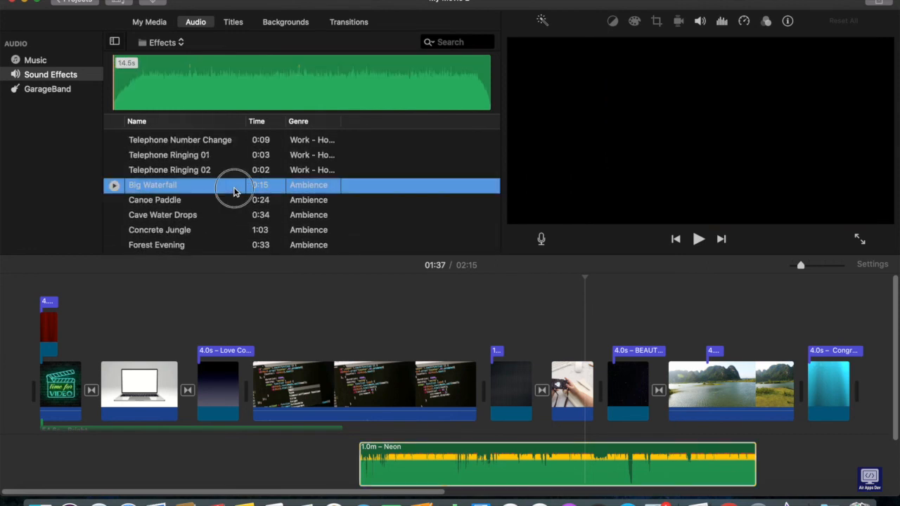
pyautogui.moveTo(412, 318); pyautogui.dragTo(753, 478)
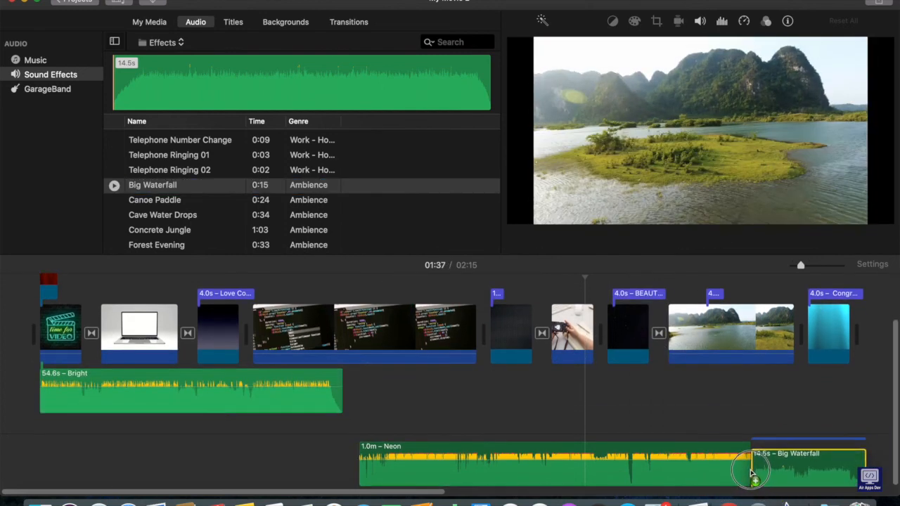
pyautogui.click(780, 330)
pyautogui.click(699, 239)
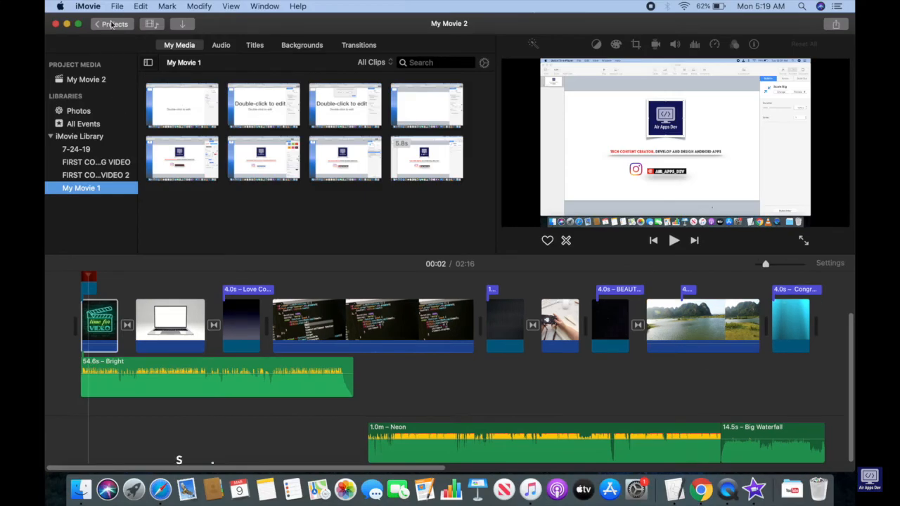
# Return to the projects overview and save the project under the name "IMovie_Editing_Tutorial".
pyautogui.click(111, 24)
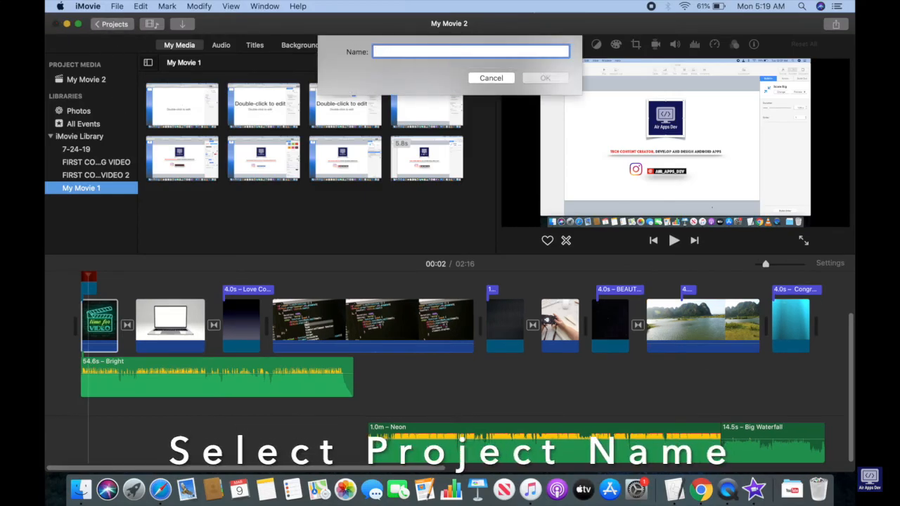
pyautogui.write('Imovie_Editing_Tutorial')
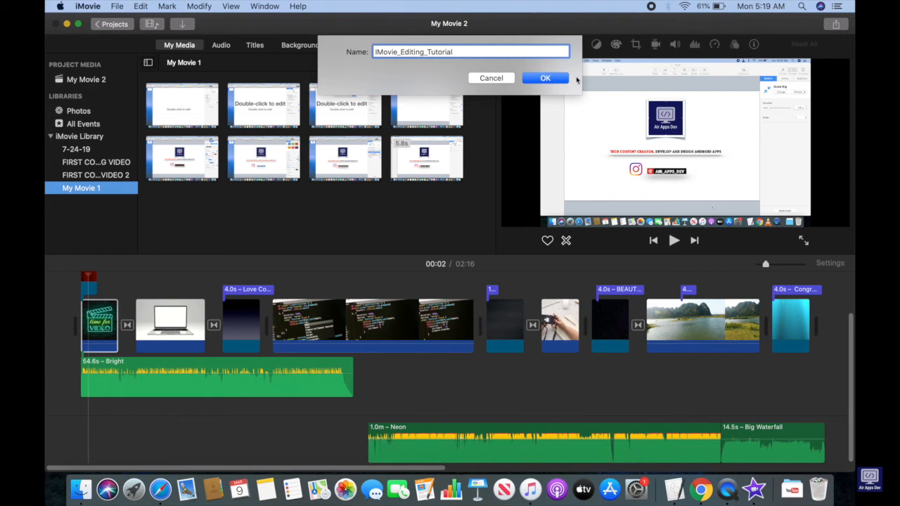
pyautogui.click(549, 79)
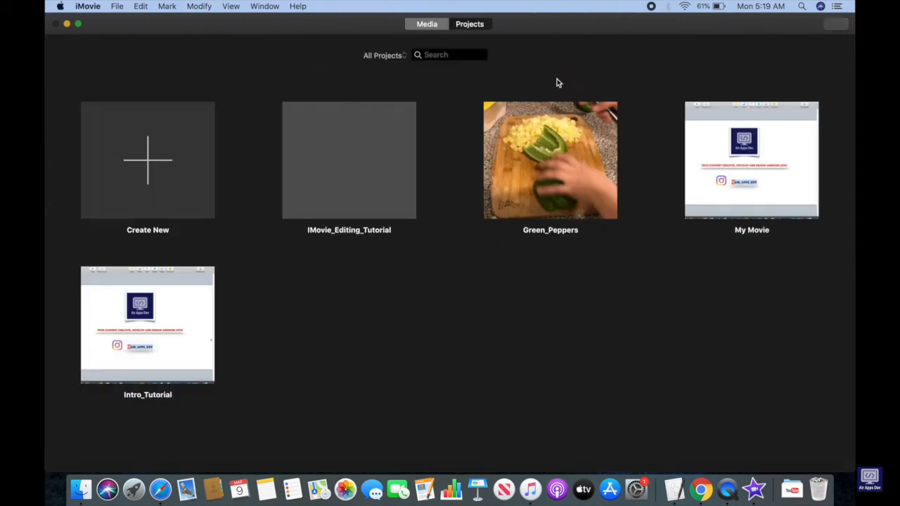
# Export the IMovie_Editing_Tutorial project as a 720p video and audio file to the Desktop.
pyautogui.click(837, 25)
pyautogui.click(740, 104)
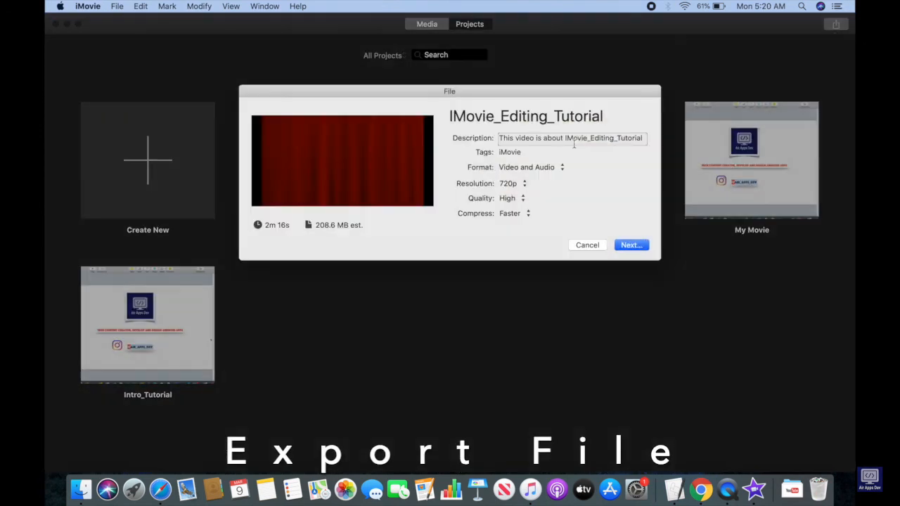
pyautogui.click(631, 246)
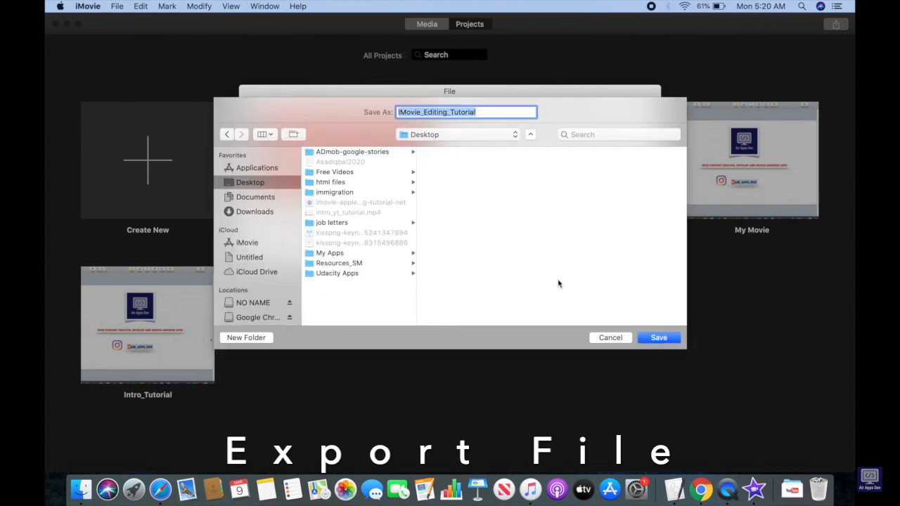
pyautogui.click(671, 340)
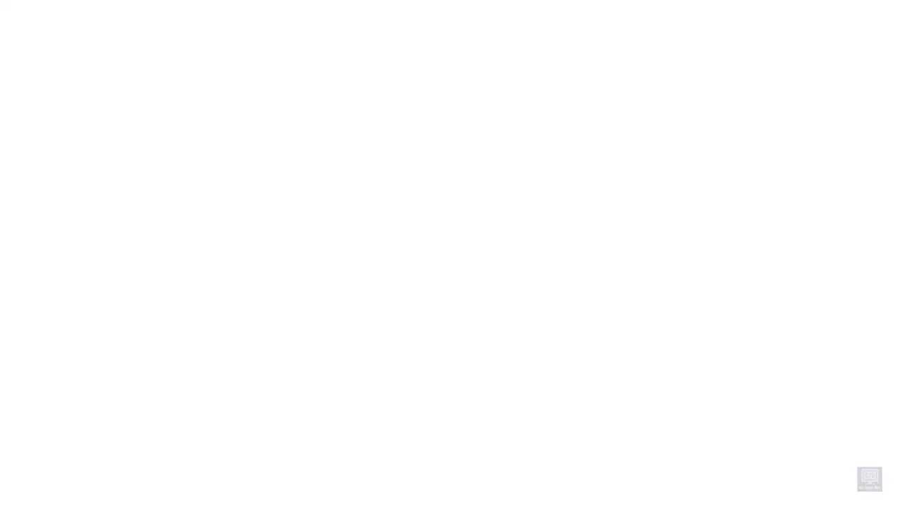